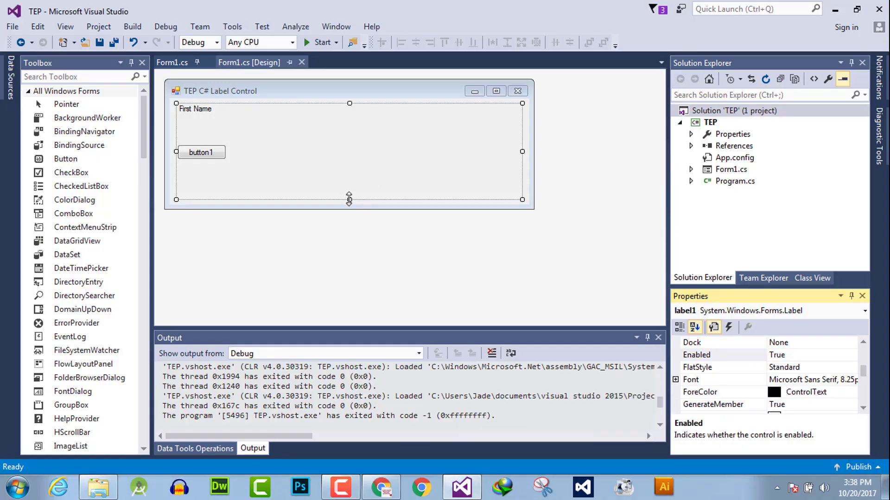
# Drag the First Name label's bottom edge up to shrink it to about 528 by 48.
pyautogui.moveTo(349, 200); pyautogui.dragTo(343, 137)
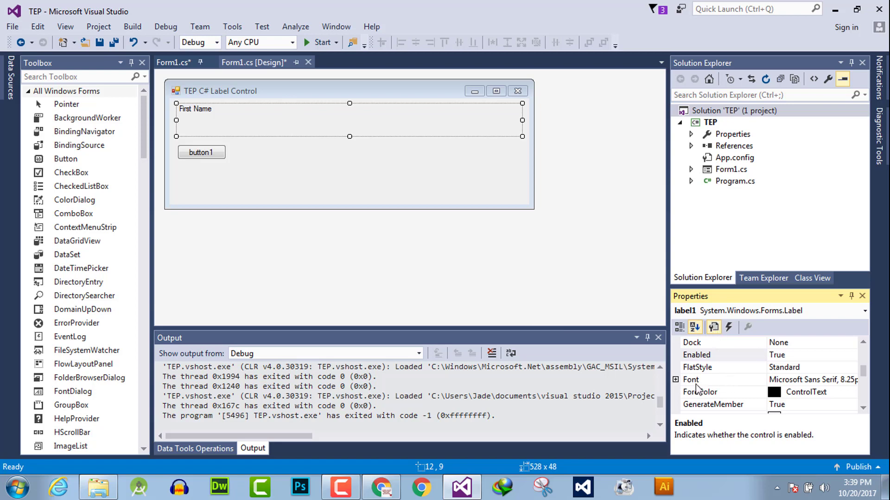
# Set the First Name label's font name to MS UI Gothic in Properties.
pyautogui.click(675, 379)
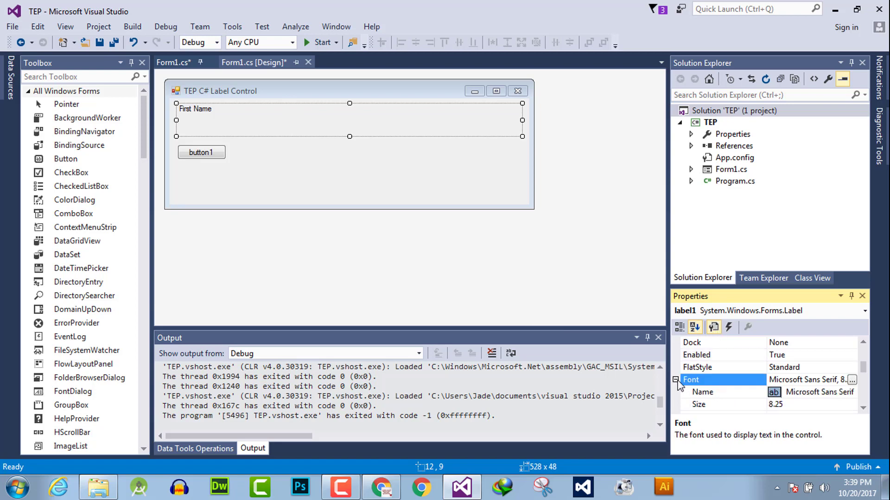
pyautogui.click(835, 395)
pyautogui.click(851, 393)
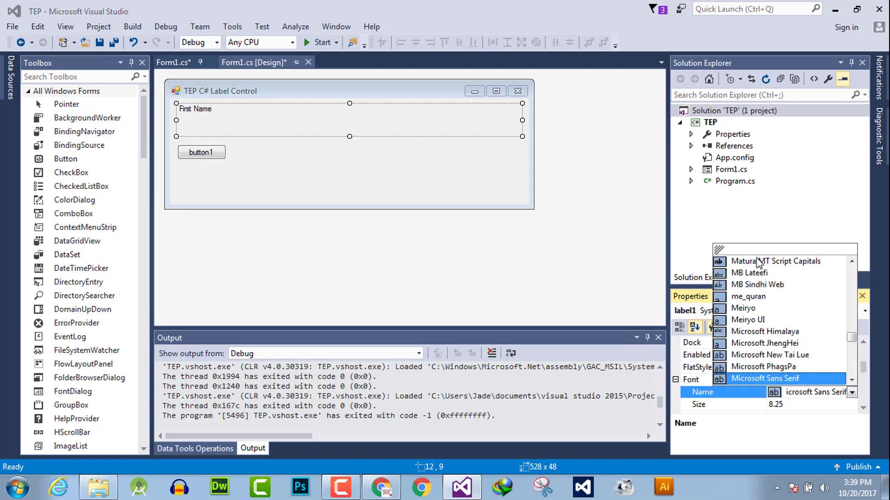
pyautogui.scroll(-1, 772, 341)
pyautogui.scroll(-4, 773, 348)
pyautogui.scroll(-1, 776, 358)
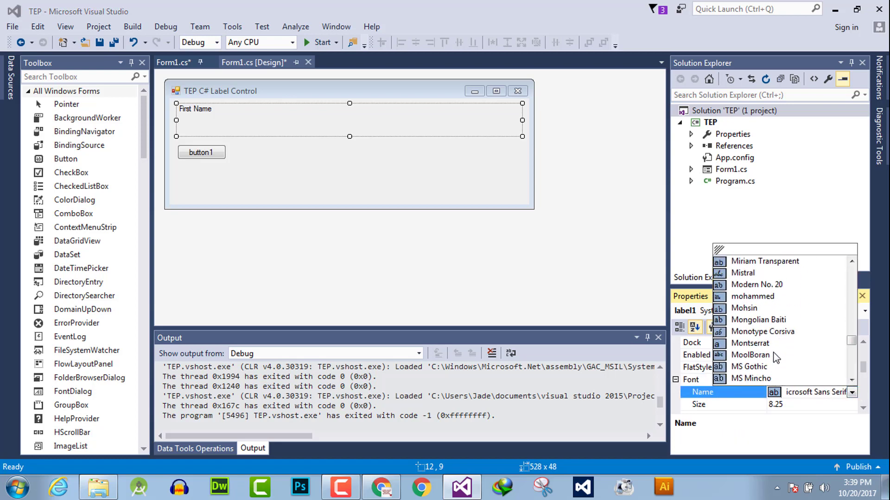
pyautogui.scroll(-1, 776, 357)
pyautogui.scroll(-2, 773, 366)
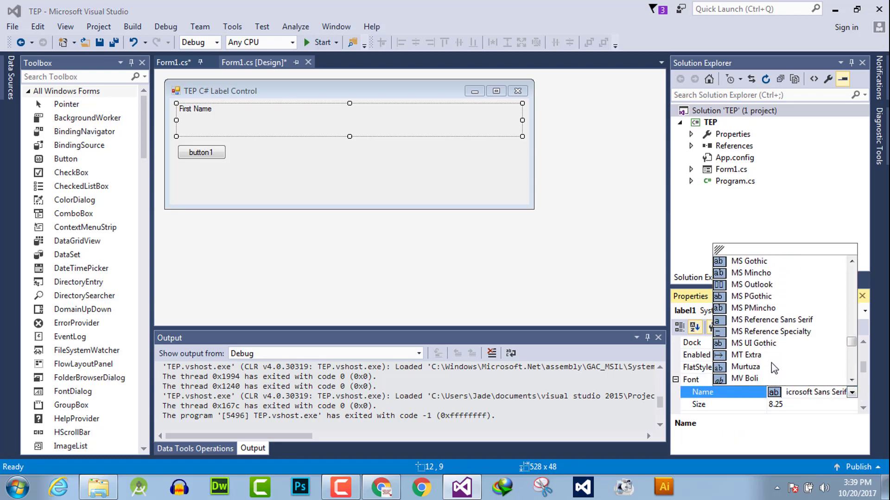
pyautogui.click(755, 344)
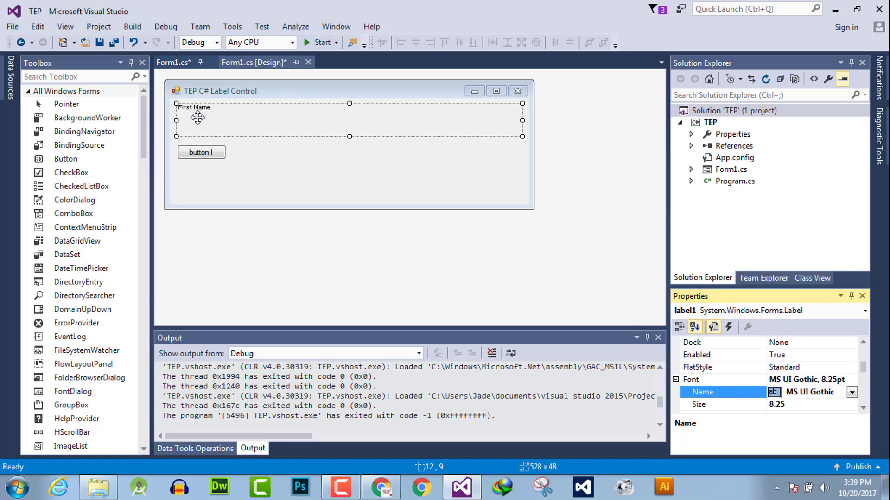
# Set the label's font size to 22 and its Bold setting to True.
pyautogui.click(825, 406)
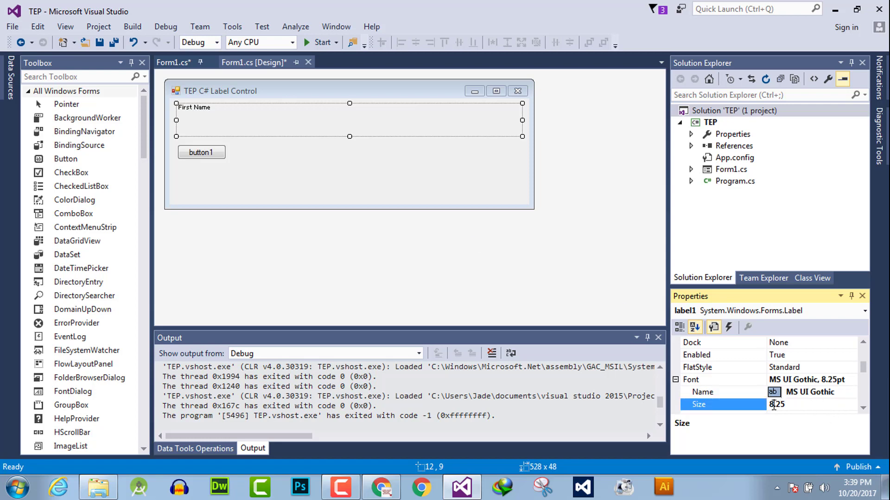
pyautogui.write('22')
pyautogui.click(392, 166)
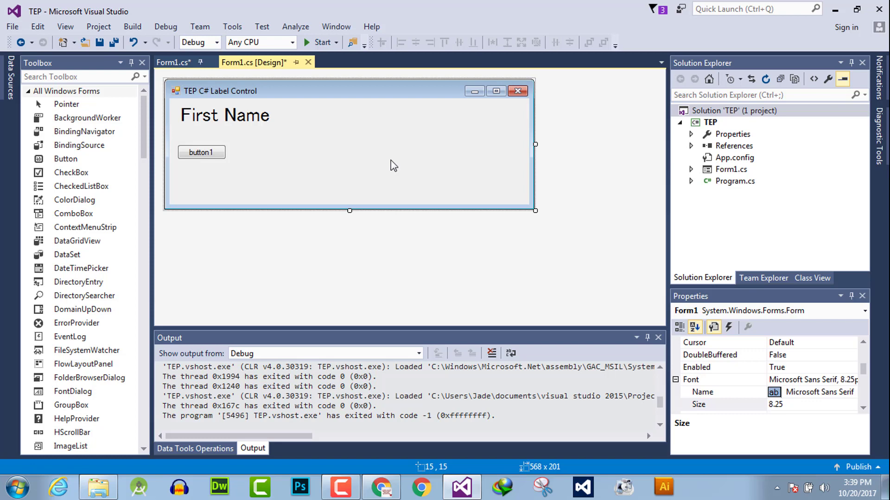
pyautogui.click(228, 124)
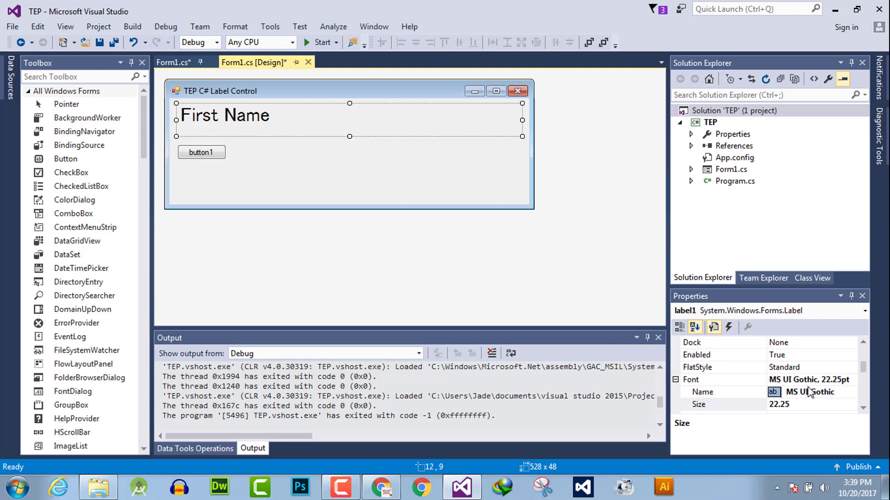
pyautogui.scroll(-1, 807, 392)
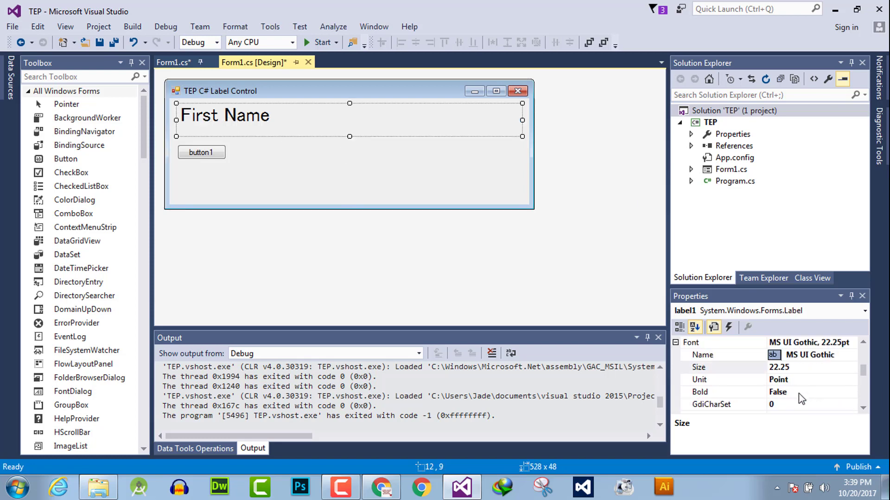
pyautogui.click(799, 395)
pyautogui.click(851, 392)
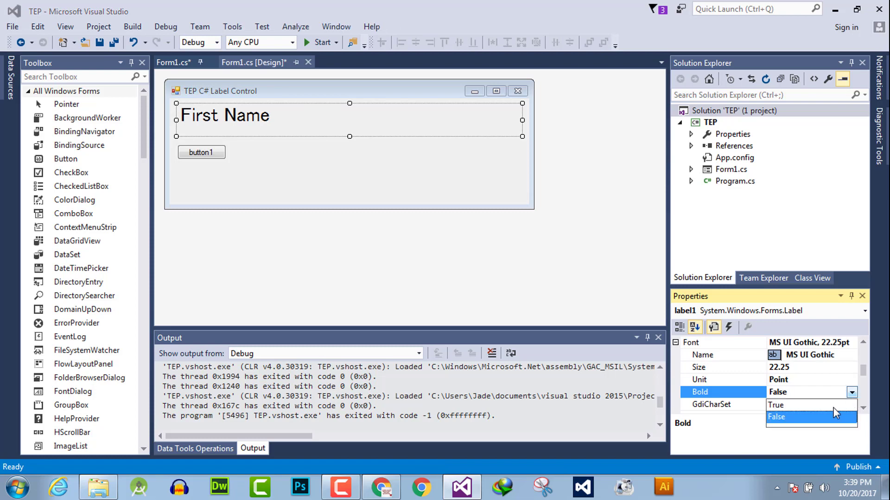
pyautogui.click(779, 405)
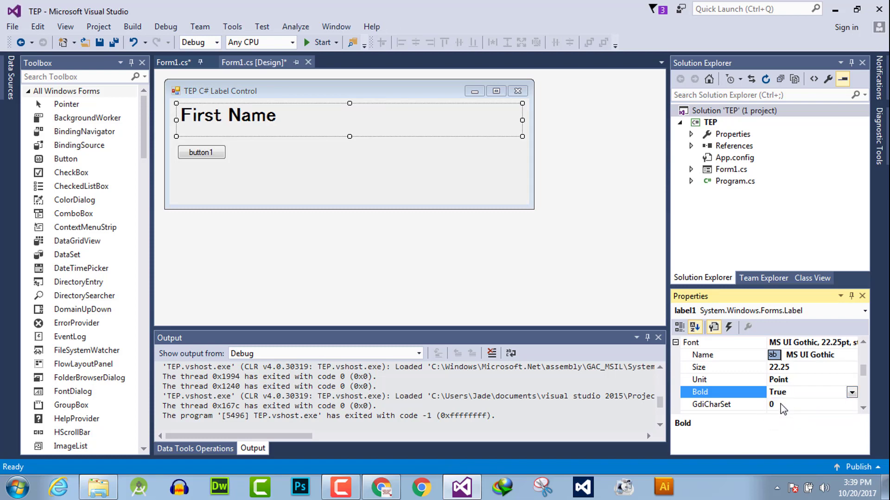
pyautogui.click(750, 406)
pyautogui.scroll(-2, 788, 408)
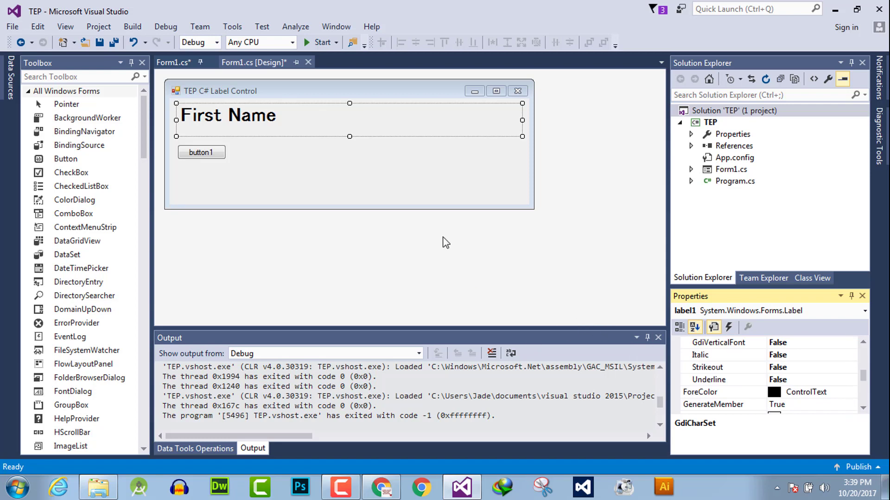
pyautogui.scroll(2, 821, 379)
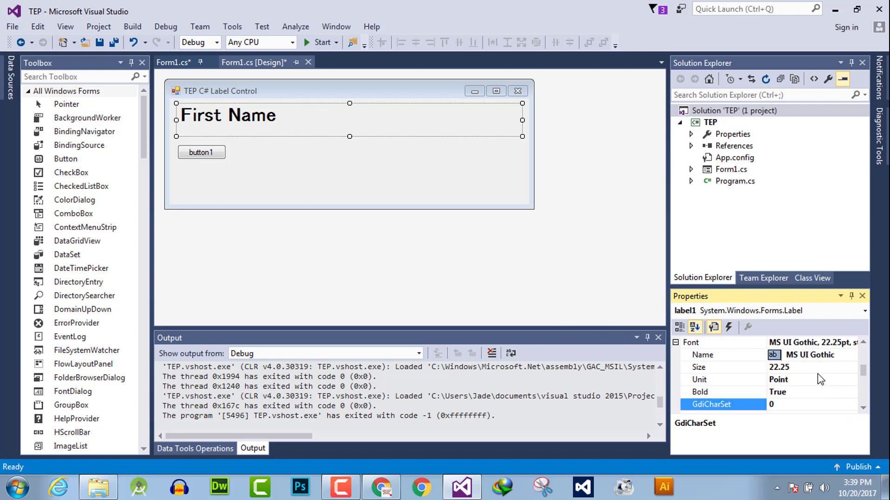
pyautogui.scroll(2, 821, 378)
pyautogui.scroll(-1, 821, 378)
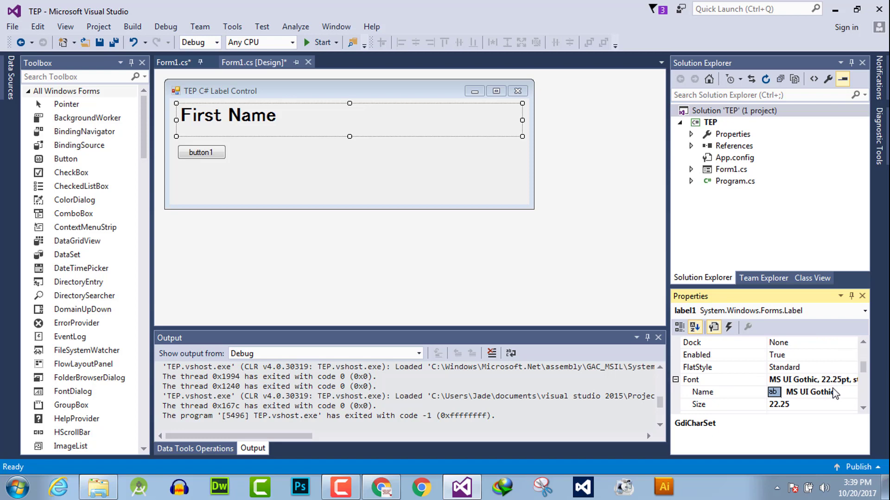
# Pick the Murtuza font in the Font dialog, then close it without applying.
pyautogui.click(837, 380)
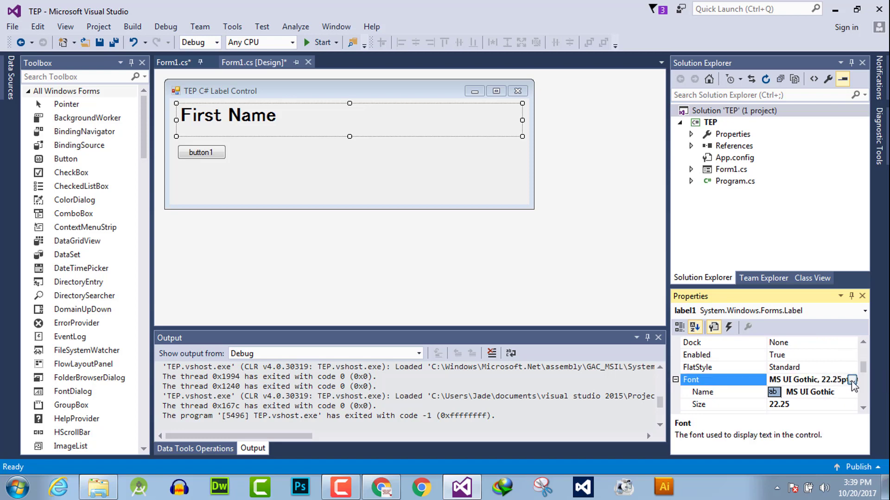
pyautogui.click(852, 380)
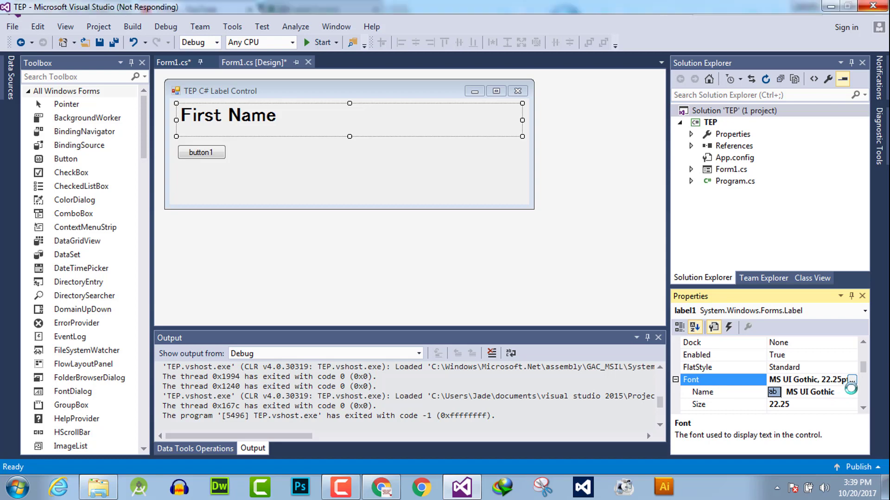
pyautogui.click(347, 162)
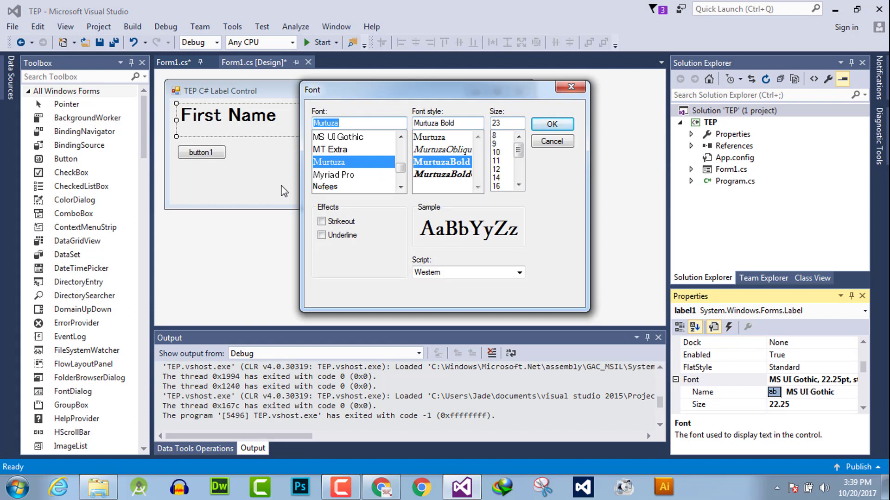
pyautogui.click(570, 88)
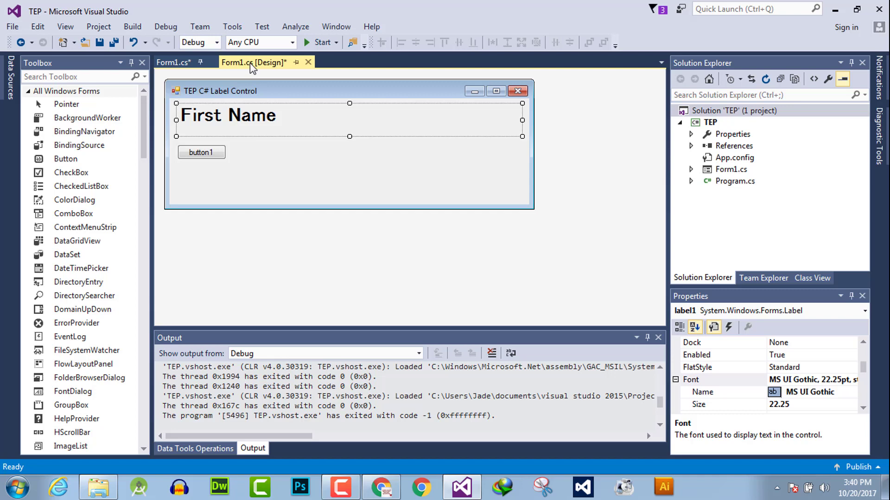
# In Form1.cs, cut the label1.Image line out of button1_Click.
pyautogui.click(175, 62)
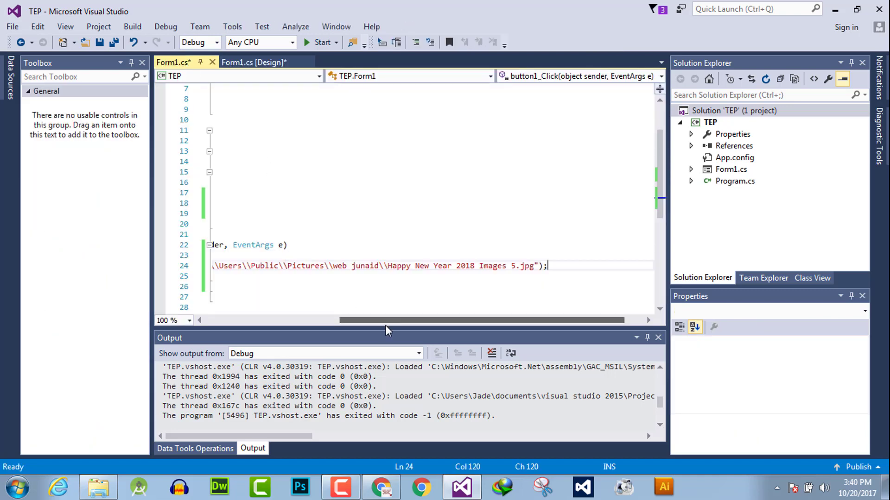
pyautogui.moveTo(385, 321); pyautogui.dragTo(260, 319)
pyautogui.moveTo(268, 265); pyautogui.dragTo(625, 275)
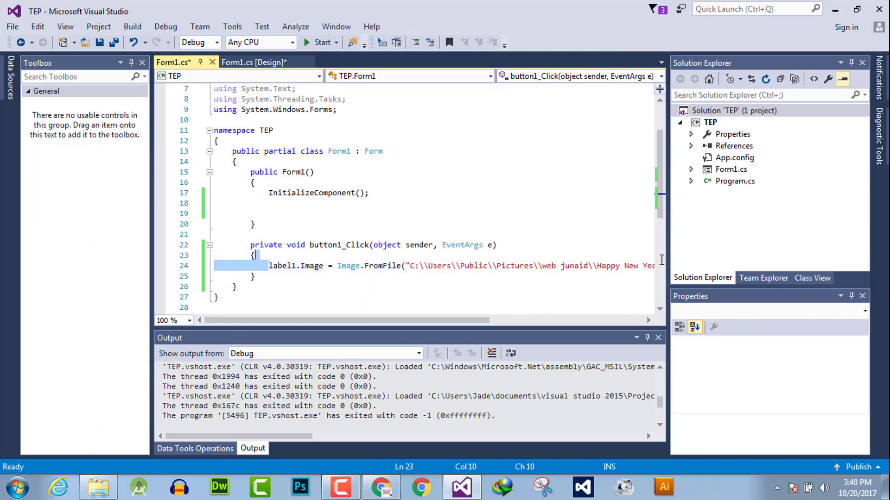
pyautogui.hotkey('ctrl', 'x')
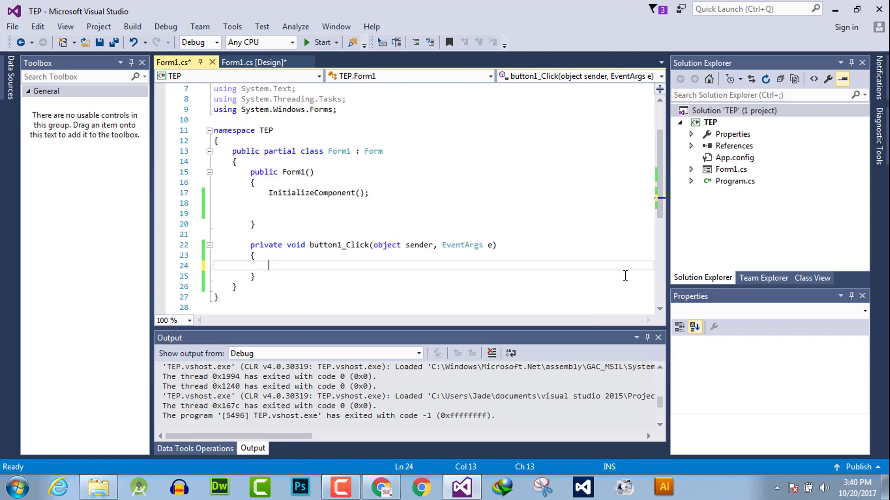
# Write label1.Font = new Font(Font.FontFamily, 44) inside the Form1() constructor.
pyautogui.click(283, 211)
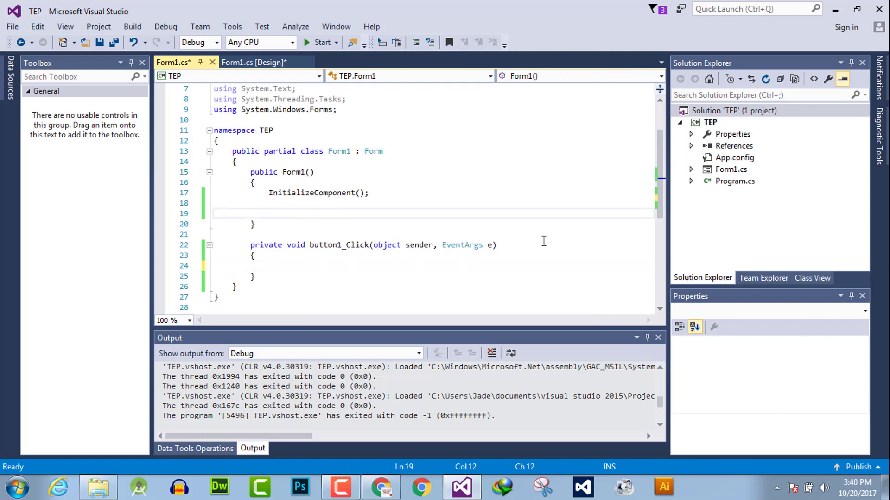
pyautogui.write('la')
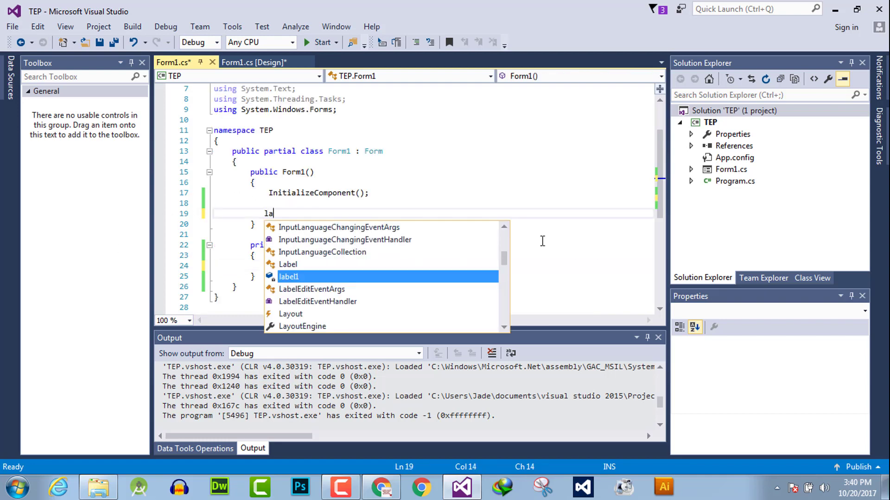
pyautogui.write('b')
pyautogui.press('Tab')
pyautogui.write('.')
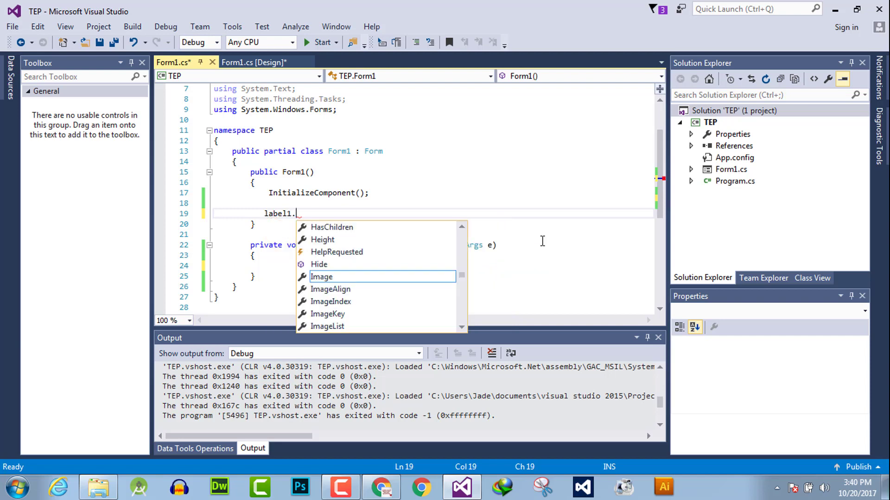
pyautogui.write('Fon')
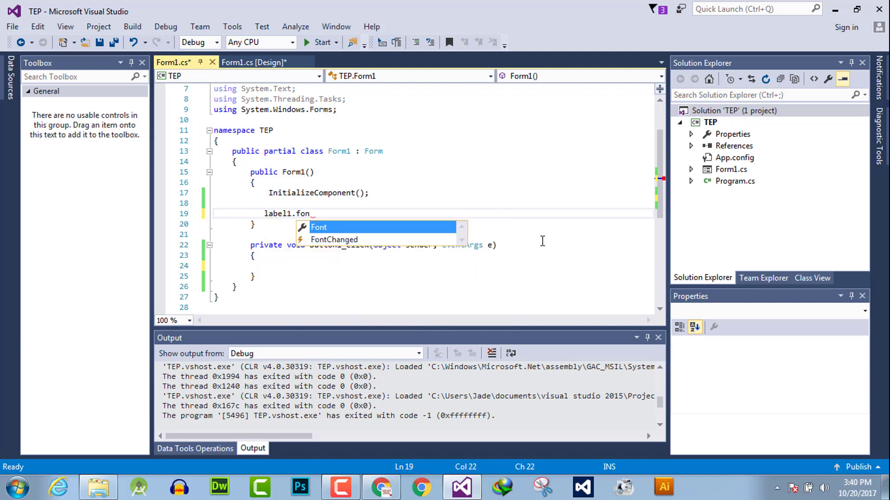
pyautogui.write('t =ne')
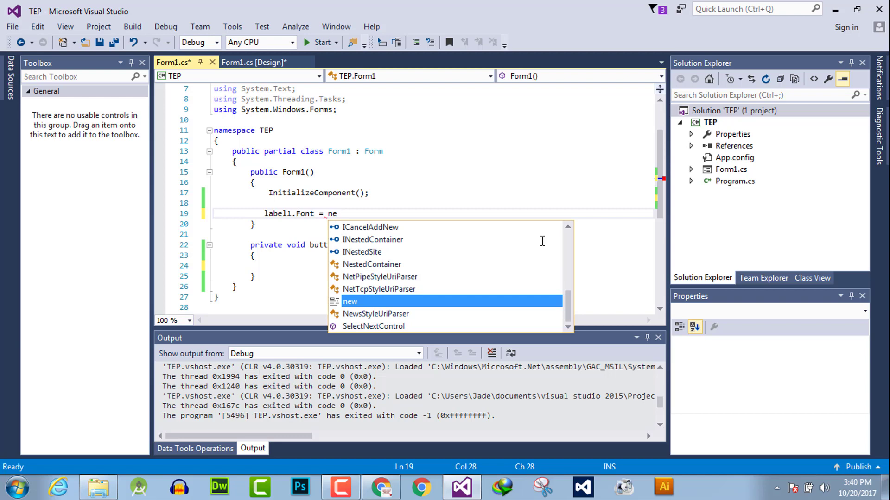
pyautogui.write('w Font')
pyautogui.press('Escape')
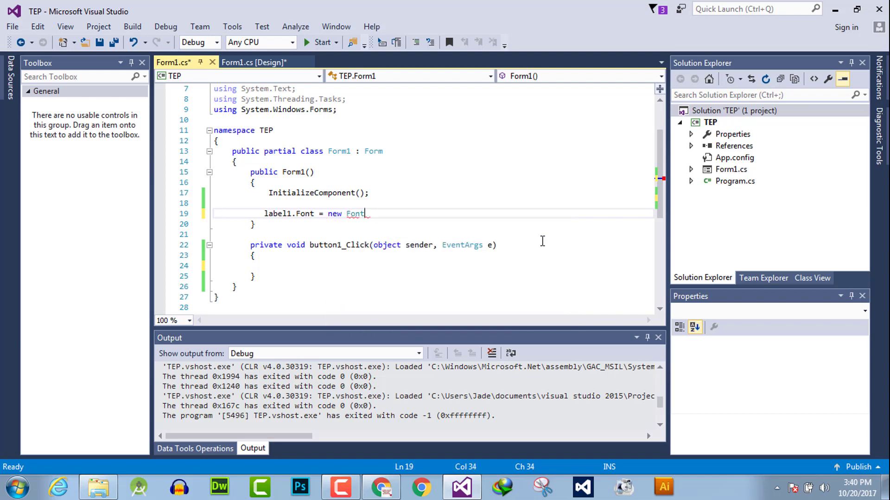
pyautogui.write('(')
pyautogui.write('fo')
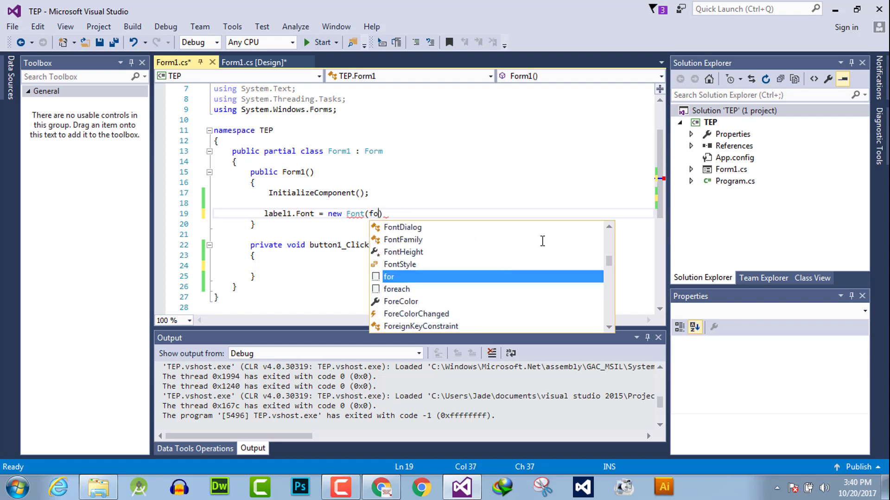
pyautogui.write('nr')
pyautogui.press('BackSpace')
pyautogui.write('.')
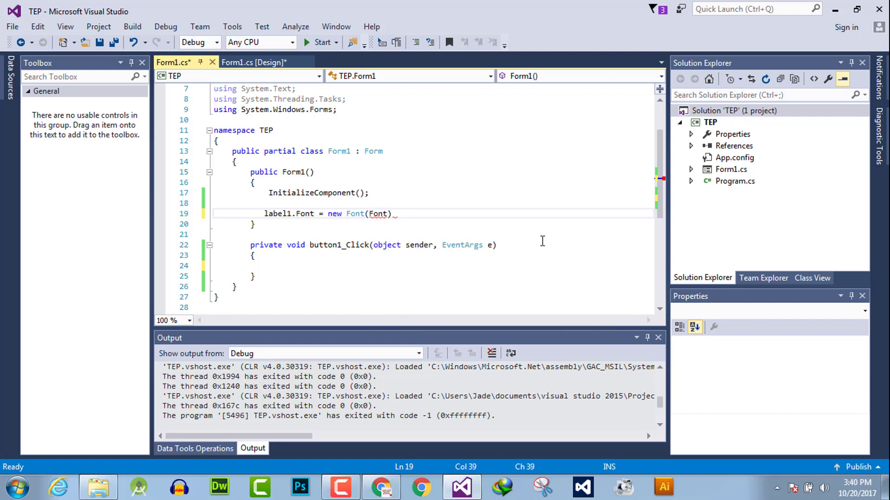
pyautogui.write('fon')
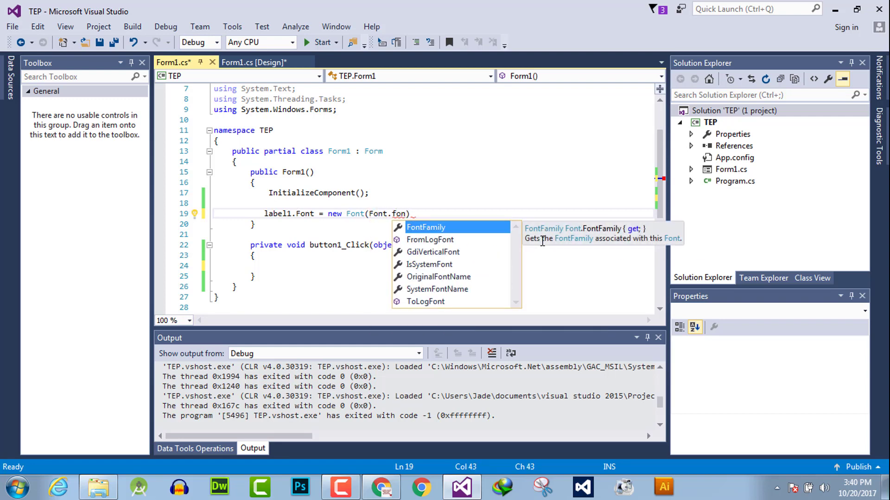
pyautogui.press('Tab')
pyautogui.write(', ')
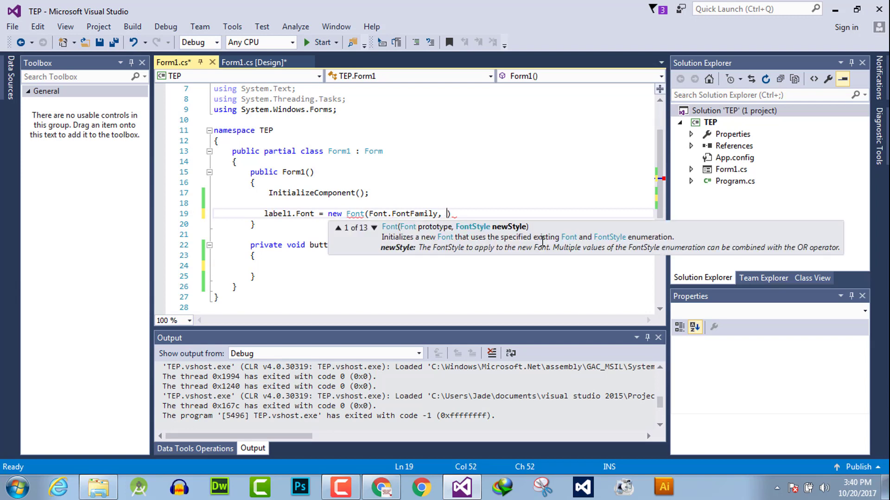
pyautogui.write('22')
pyautogui.press('BackSpace')
pyautogui.press('BackSpace')
pyautogui.write('4')
pyautogui.write(');')
# Save, run the app to check the size-44 label, and close the form.
pyautogui.hotkey('ctrl', 's')
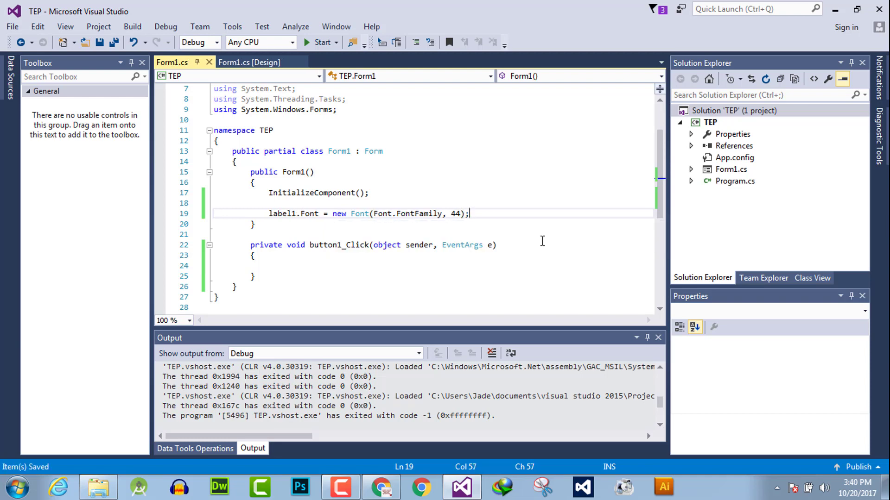
pyautogui.click(319, 42)
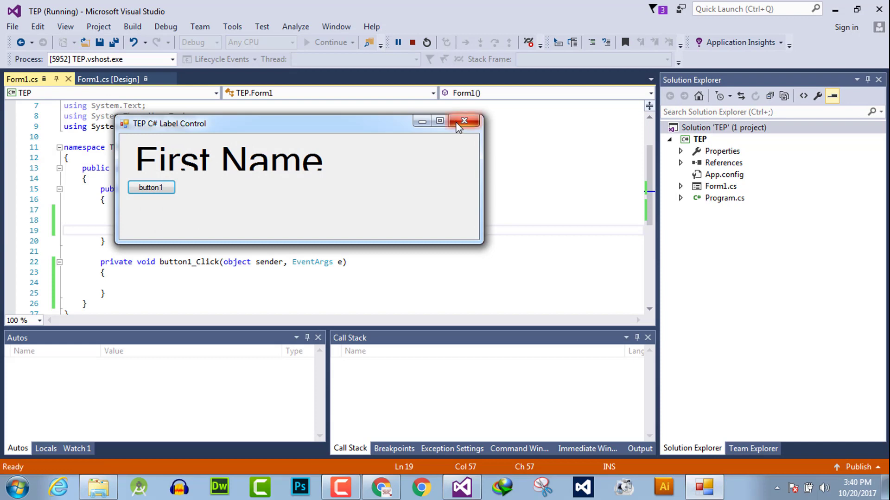
pyautogui.click(464, 122)
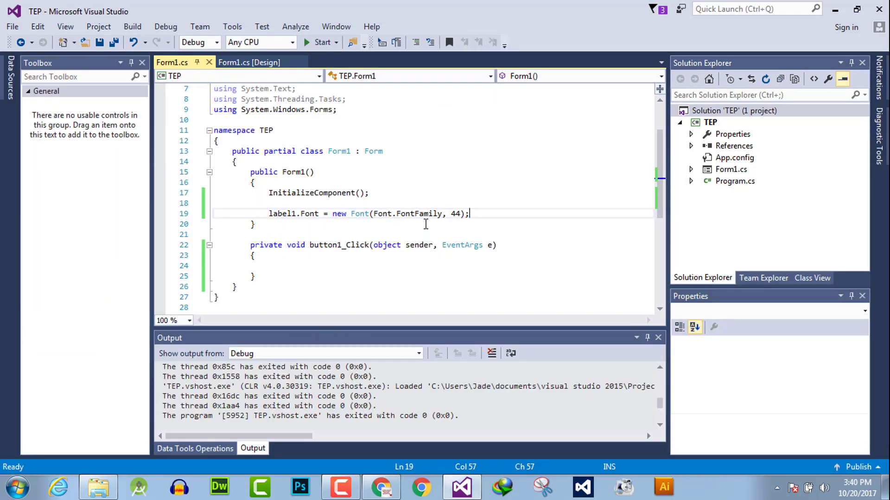
# Rework line 19's font arguments, removing the 44 size, and save.
pyautogui.doubleClick(417, 213)
pyautogui.press('Delete')
pyautogui.hotkey('ctrl', 'space')
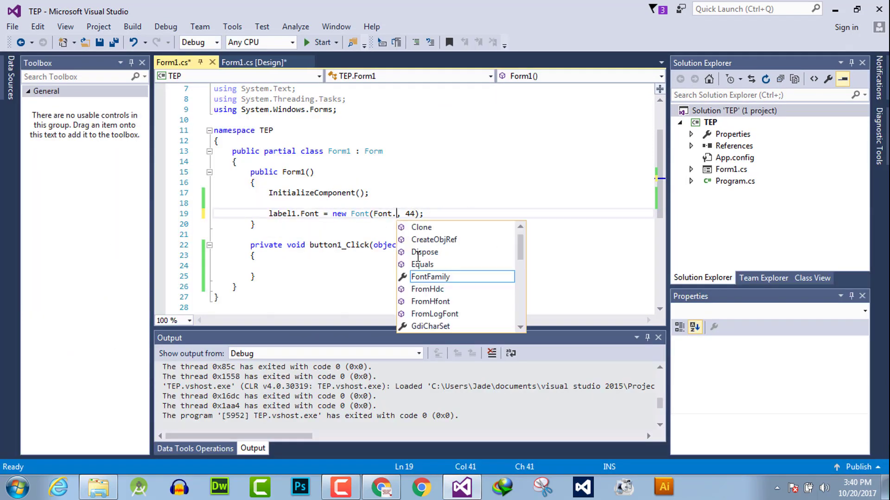
pyautogui.press('Down')
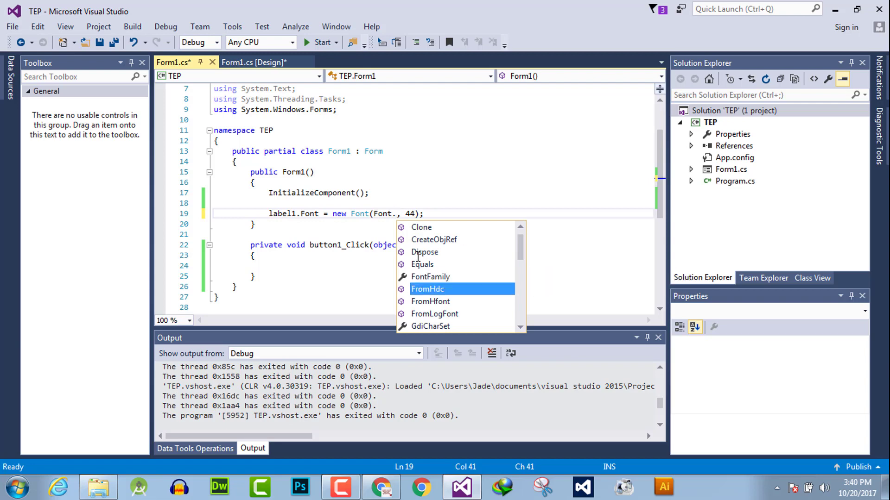
pyautogui.press('Up')
pyautogui.press('Return')
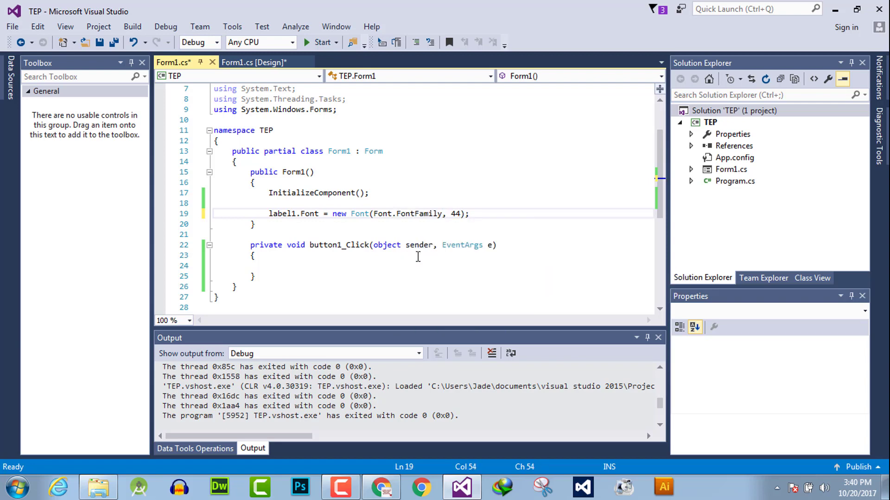
pyautogui.press('Right')
pyautogui.press('BackSpace')
pyautogui.press('BackSpace')
pyautogui.write('"')
pyautogui.write('Murtuza')
pyautogui.hotkey('ctrl', 's')
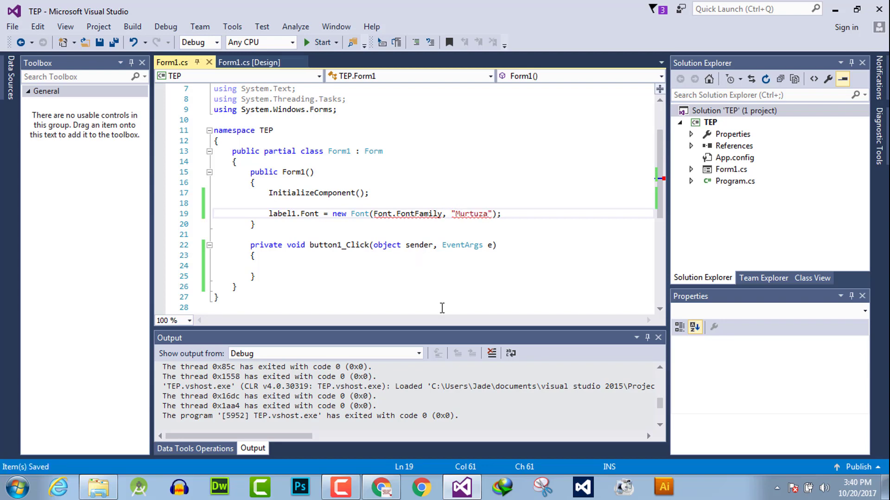
# Remove the Font.FontFamily argument so line 19 uses new Font("Murtuza", 10).
pyautogui.click(442, 308)
pyautogui.moveTo(420, 214)
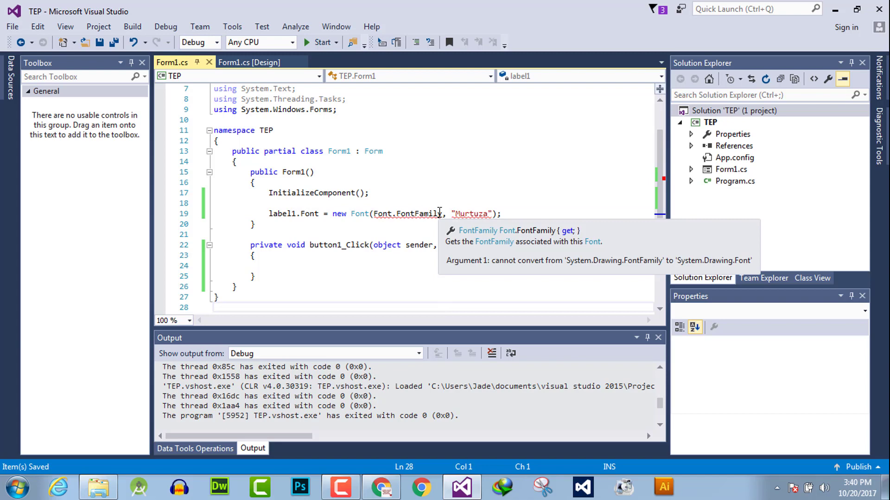
pyautogui.click(440, 212)
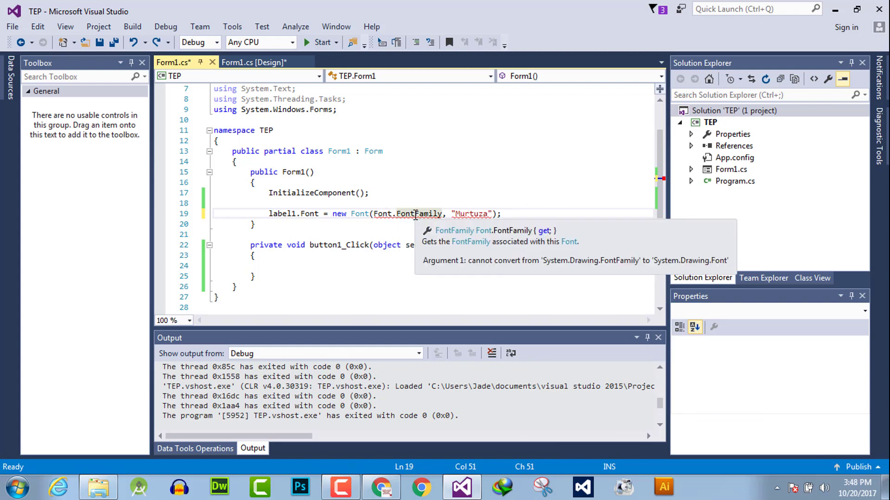
pyautogui.moveTo(450, 215); pyautogui.dragTo(374, 212)
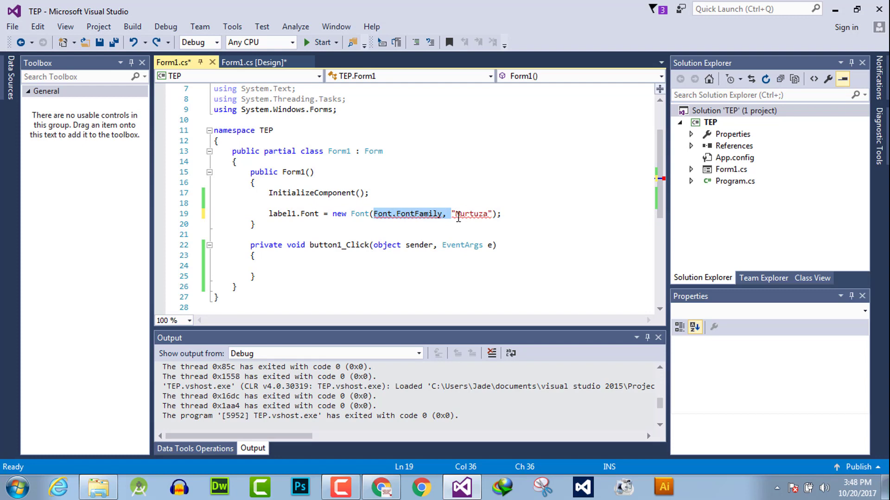
pyautogui.press('BackSpace')
pyautogui.click(415, 213)
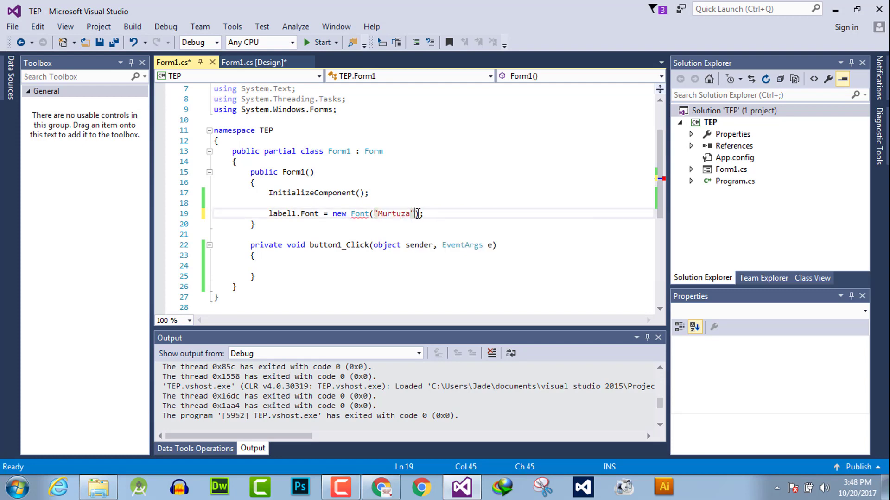
pyautogui.write(',')
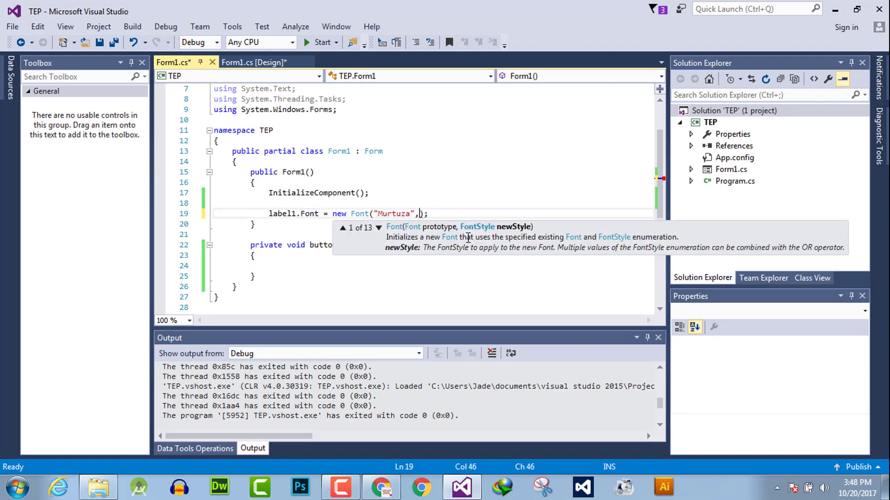
pyautogui.write('10')
pyautogui.write('s')
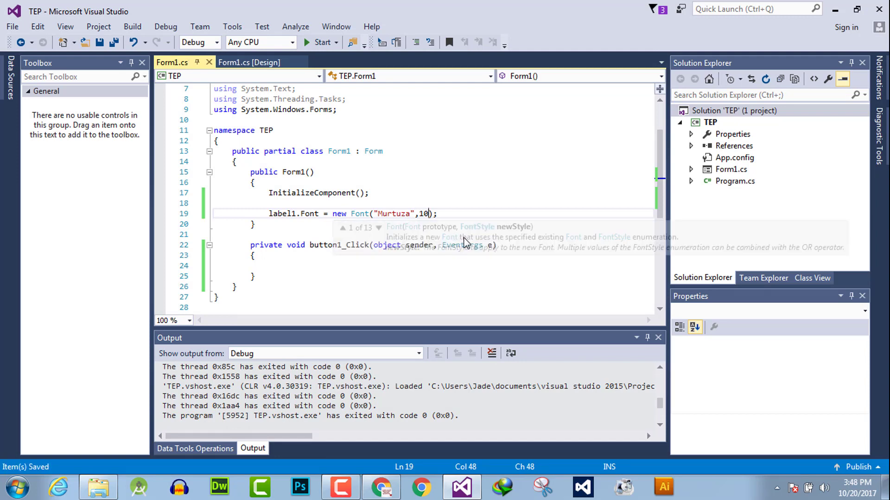
pyautogui.click(386, 120)
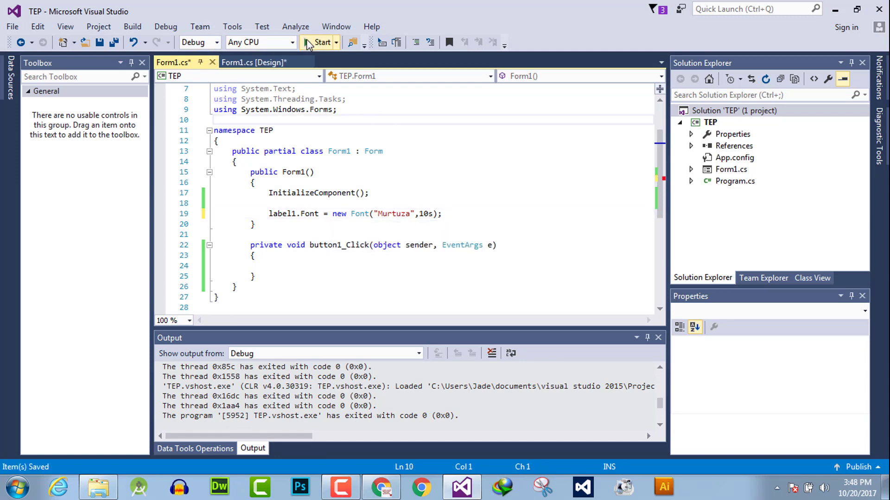
# Run the app, decline the build-errors prompt, delete the stray 's', and save.
pyautogui.click(316, 42)
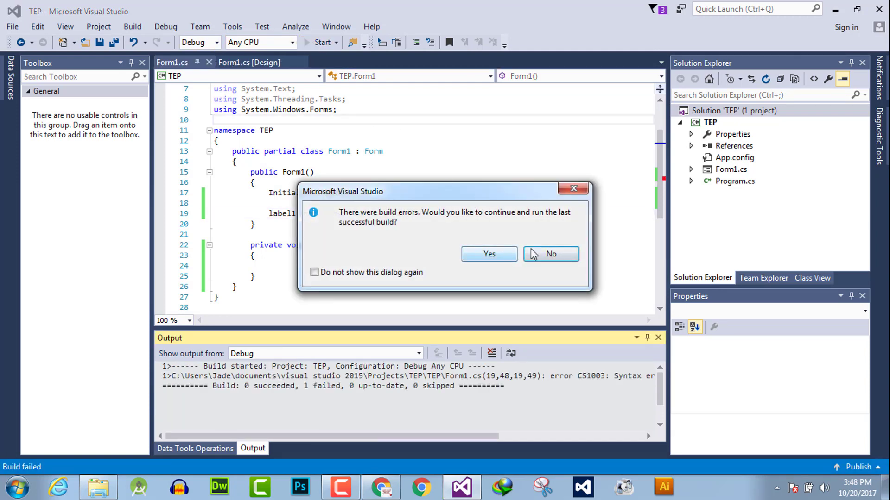
pyautogui.click(547, 255)
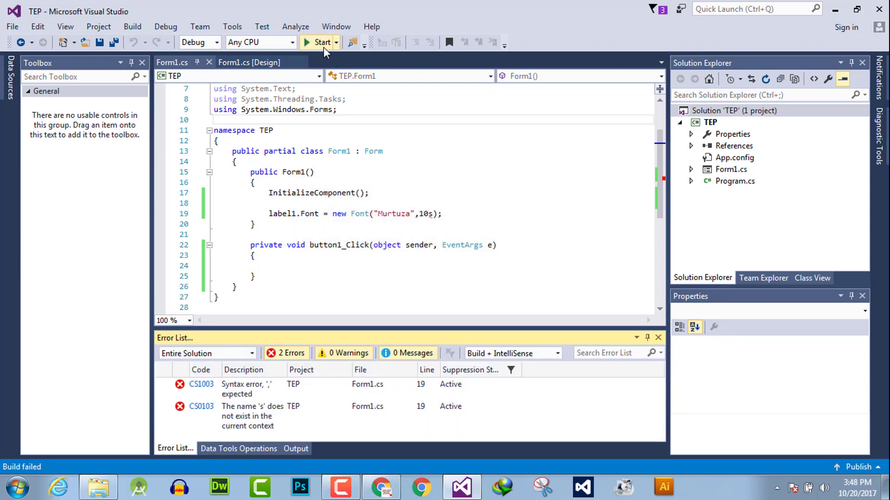
pyautogui.click(432, 215)
pyautogui.press('BackSpace')
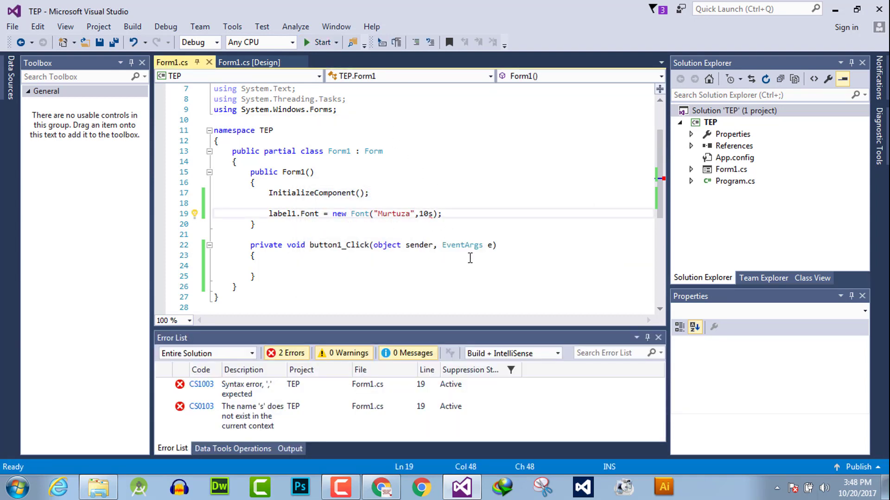
pyautogui.hotkey('ctrl', 's')
# Run the app to check the Murtuza font, then close the form.
pyautogui.click(320, 42)
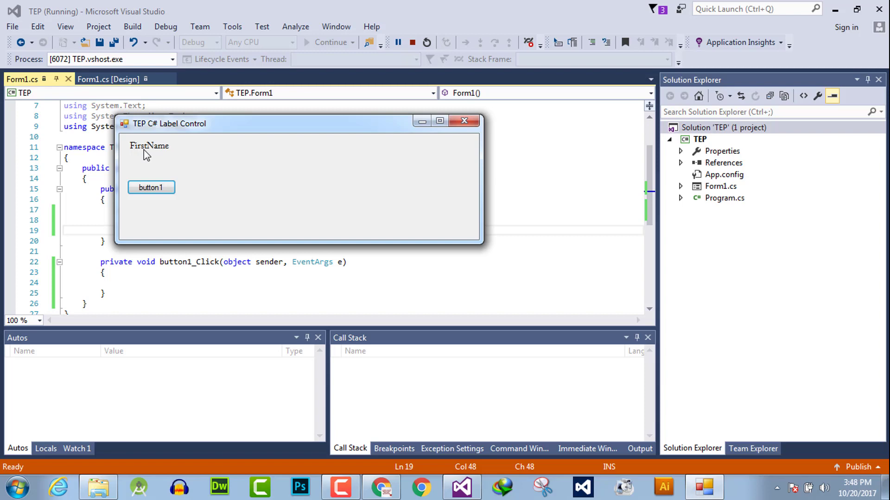
pyautogui.moveTo(229, 129); pyautogui.dragTo(459, 227)
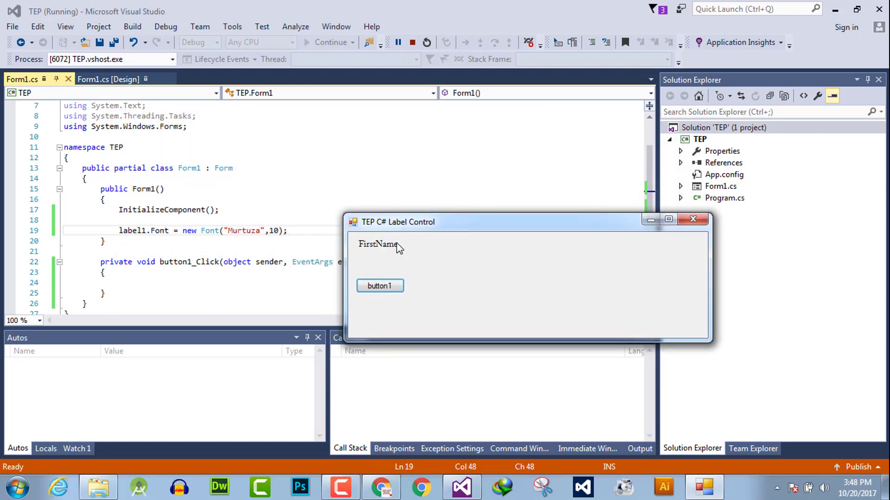
pyautogui.click(692, 220)
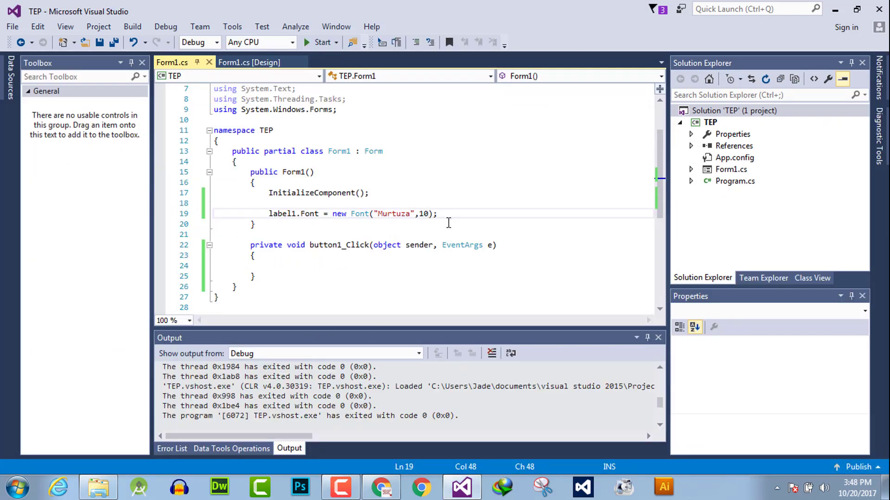
# Move the label1.Font line from Form1() into button1_Click, save, and run again.
pyautogui.moveTo(269, 213); pyautogui.dragTo(441, 214)
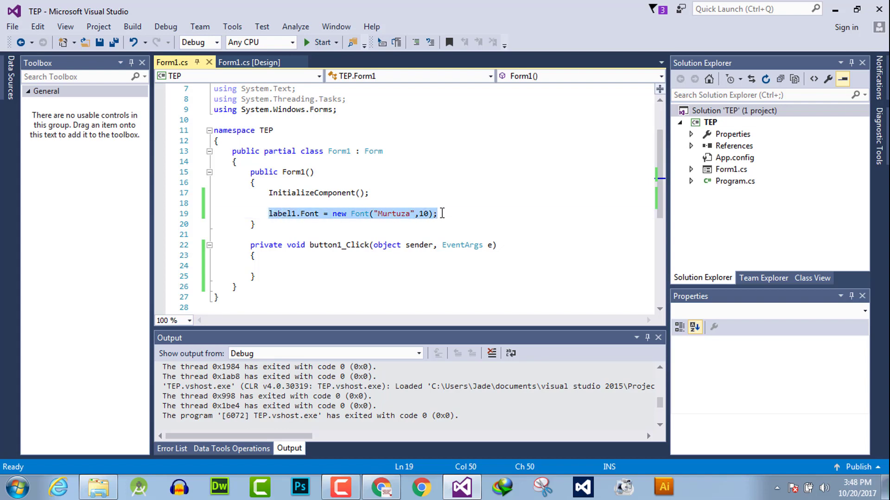
pyautogui.hotkey('ctrl', 'x')
pyautogui.click(287, 264)
pyautogui.click(284, 265)
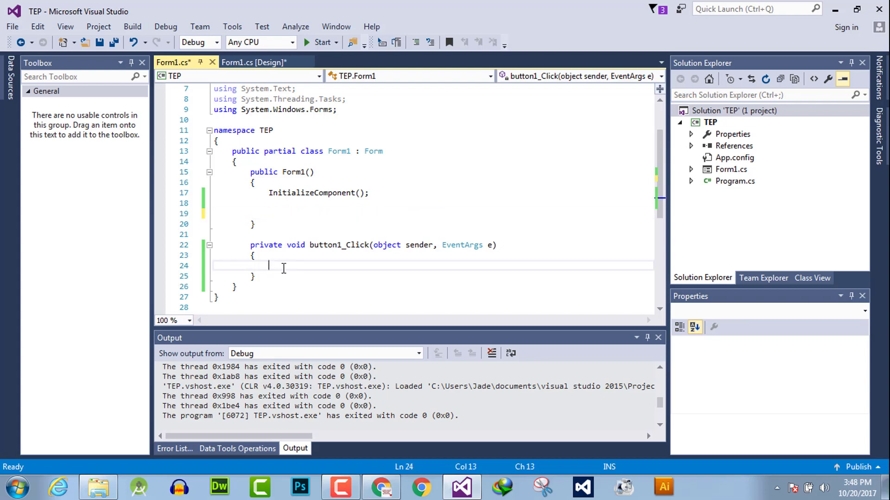
pyautogui.hotkey('ctrl', 'v')
pyautogui.hotkey('ctrl', 's')
pyautogui.click(312, 41)
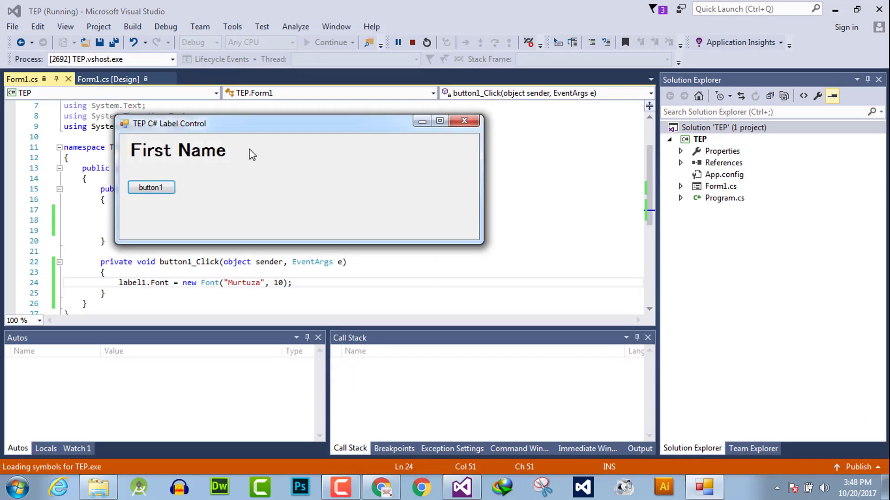
# Click button1 to switch the label to small Murtuza text, then close the form.
pyautogui.click(169, 192)
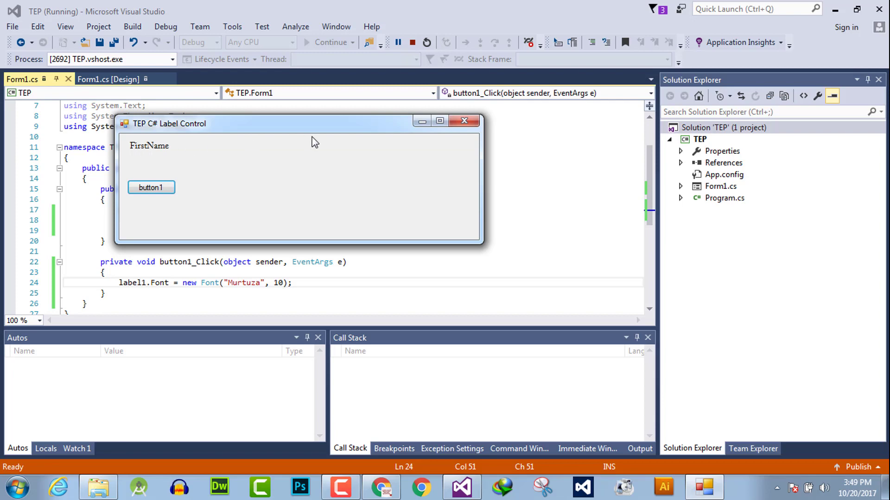
pyautogui.click(465, 121)
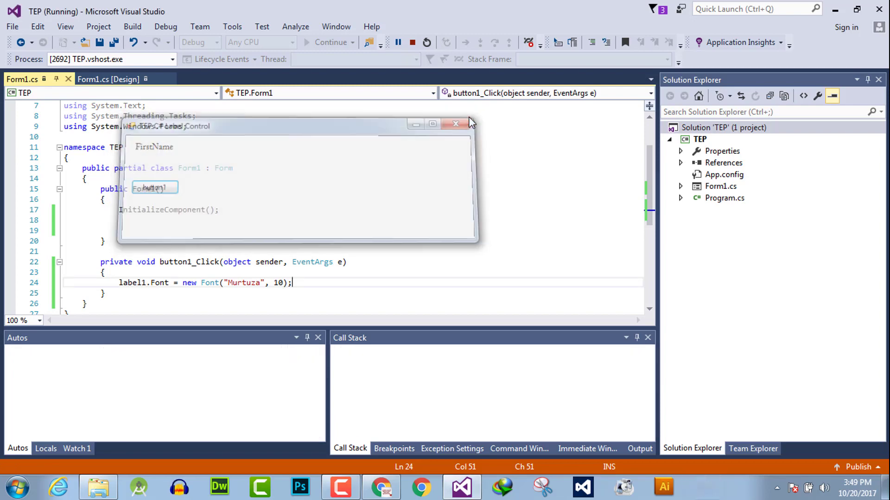